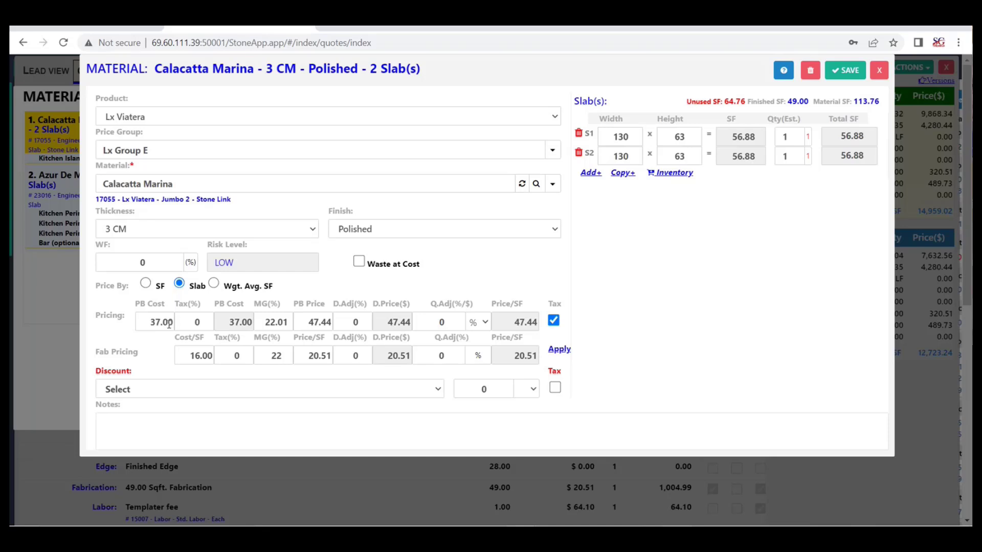
# Examine the tax, margin, price book price and dealer adjustment fields in the Calacatta Marina material's pricing row
pyautogui.click(200, 322)
pyautogui.click(272, 322)
pyautogui.click(312, 322)
pyautogui.click(356, 321)
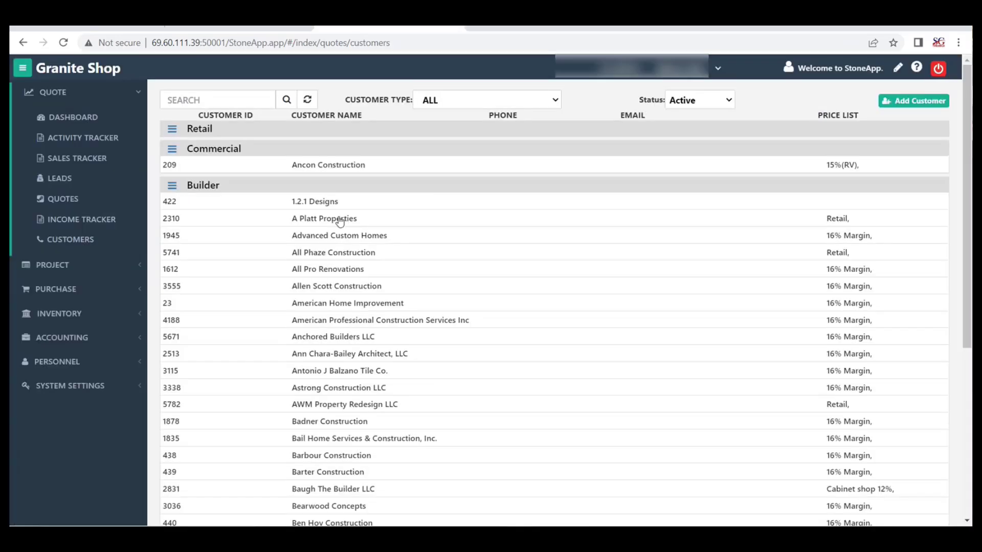
# Open the A Platt Properties customer record and review its price list options and its dealer and quote adjustment fields
pyautogui.click(437, 222)
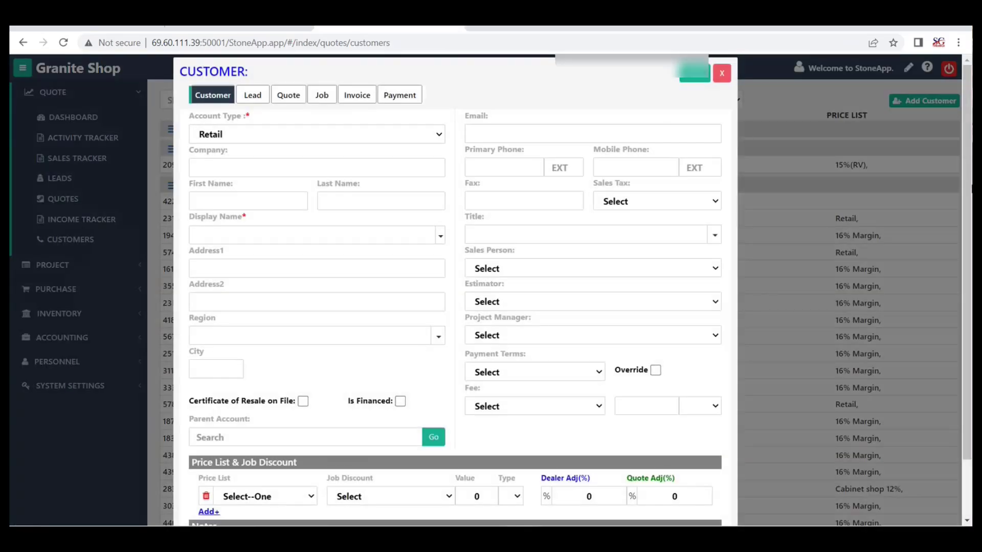
pyautogui.moveTo(969, 195); pyautogui.dragTo(972, 289)
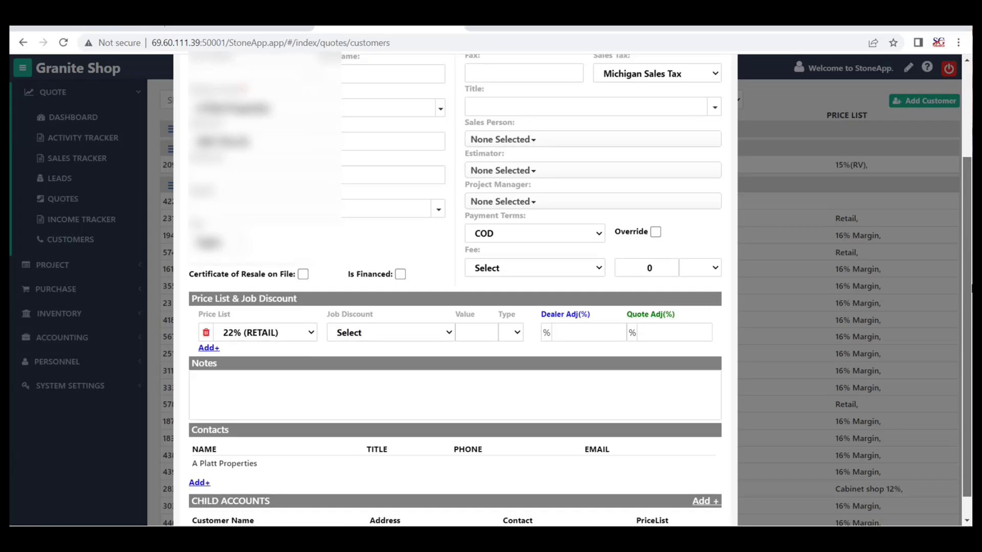
pyautogui.click(595, 332)
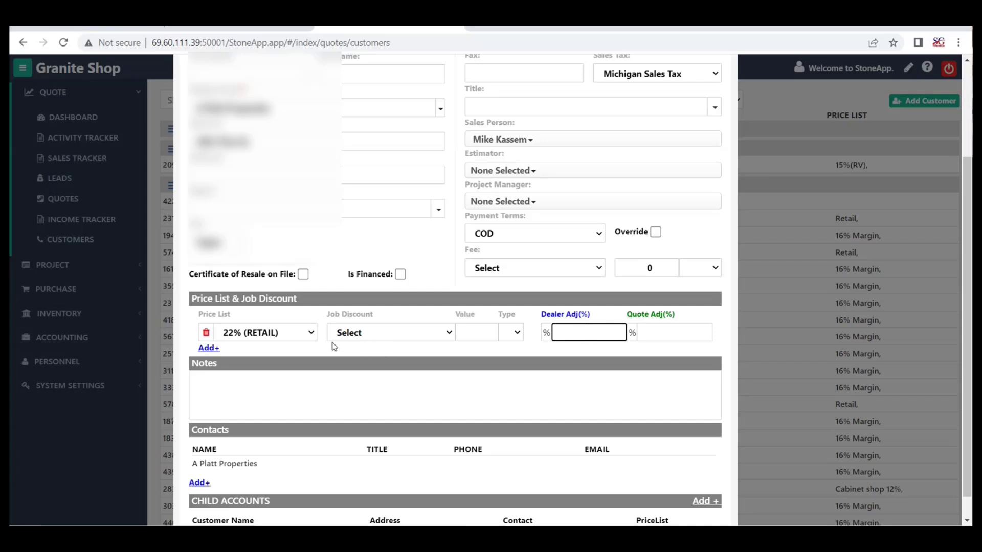
pyautogui.click(313, 337)
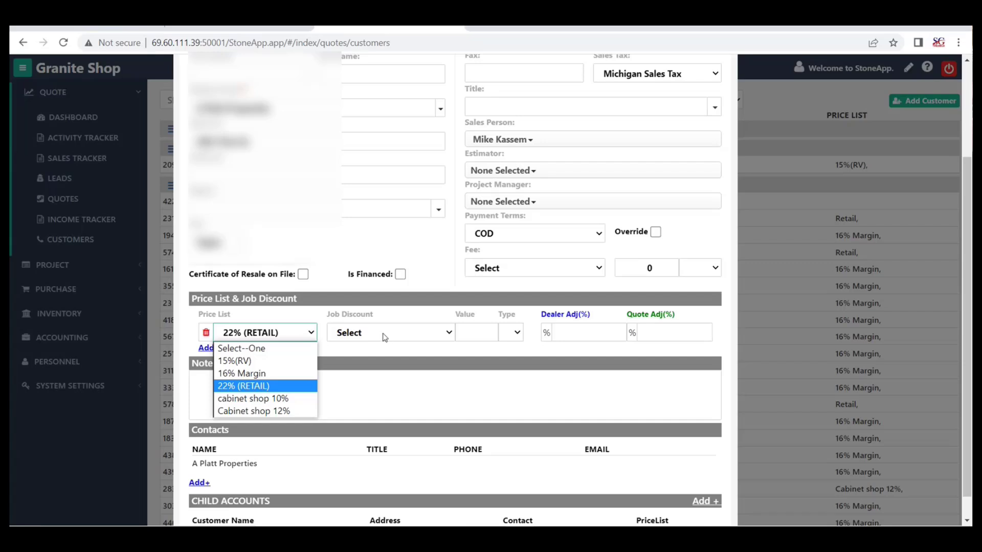
pyautogui.click(588, 336)
pyautogui.click(589, 336)
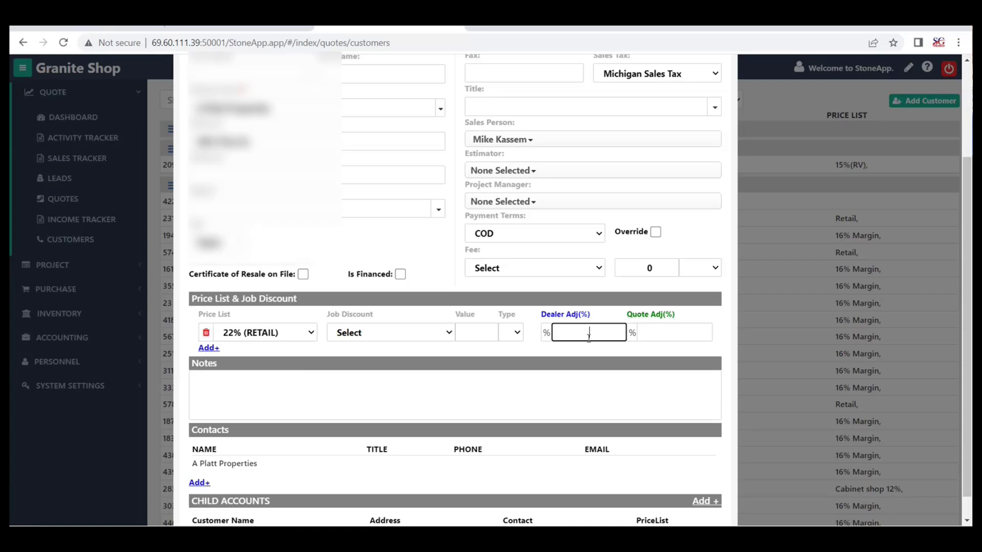
pyautogui.click(663, 336)
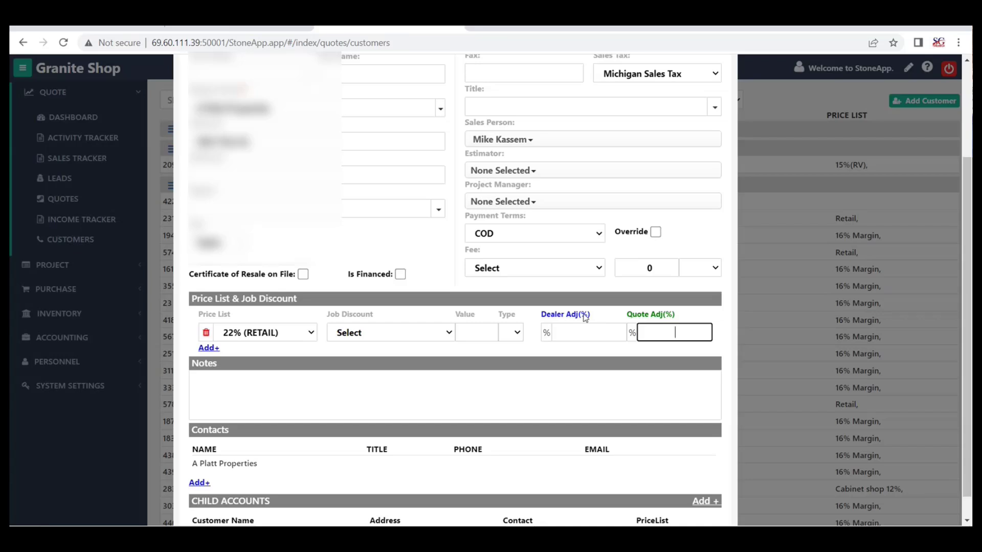
pyautogui.click(566, 332)
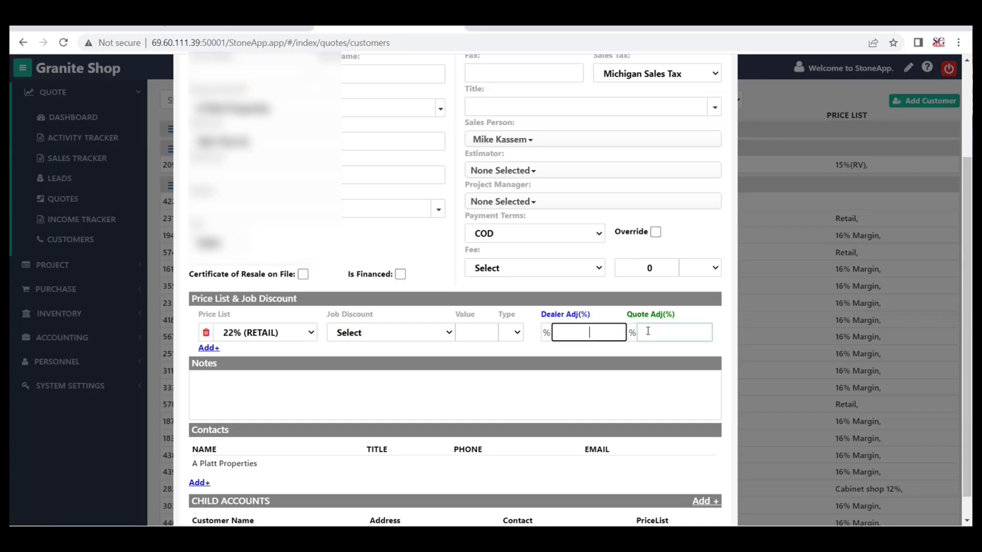
pyautogui.click(672, 333)
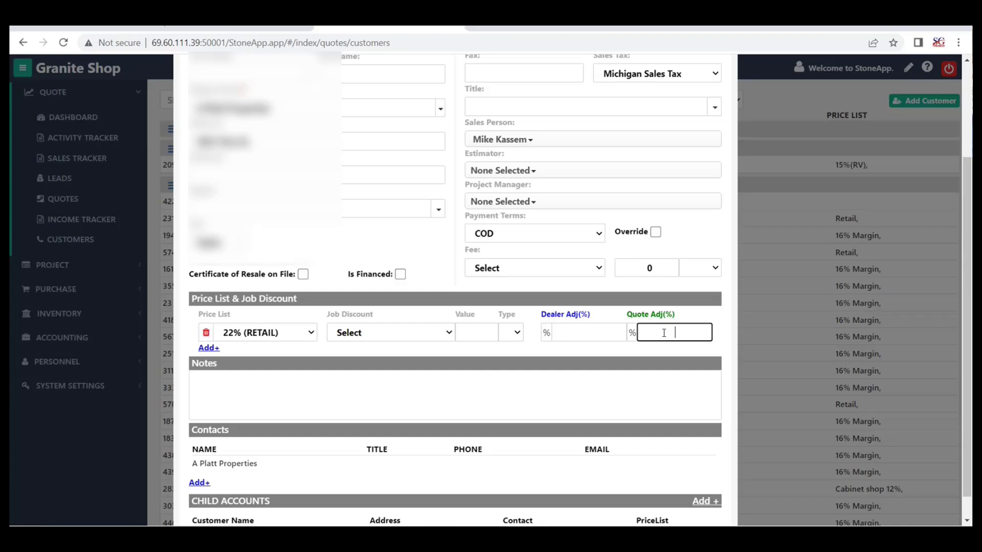
pyautogui.click(585, 331)
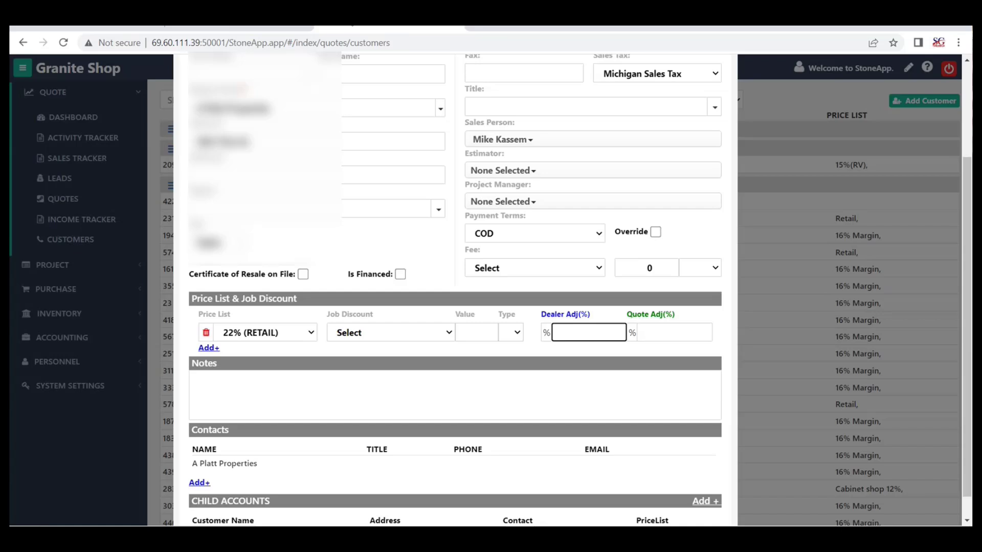
# Duplicate the customer page's browser tab and set the customer's dealer adjustment to -10%
pyautogui.rightClick(349, 19)
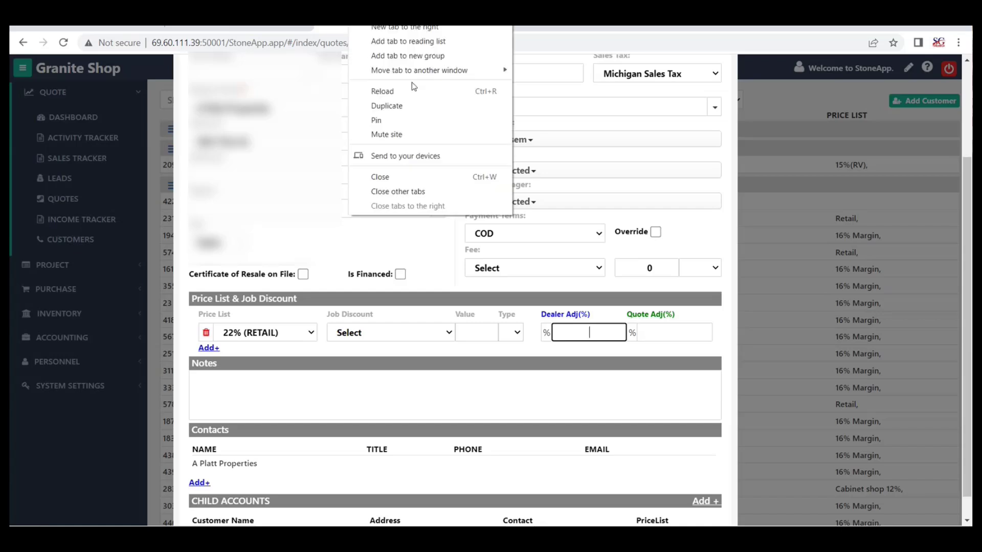
pyautogui.click(410, 110)
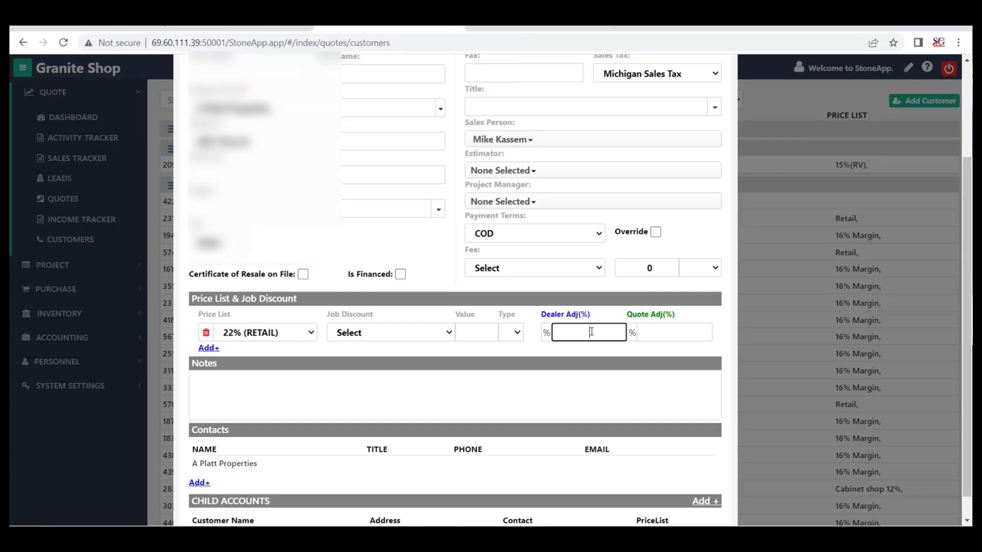
pyautogui.write('10')
pyautogui.press('BackSpace')
pyautogui.press('BackSpace')
pyautogui.write('-10')
# Return to the quote's Calacatta Marina material and set its dealer adjustment and its quote adjustment to 10% each
pyautogui.click(259, 28)
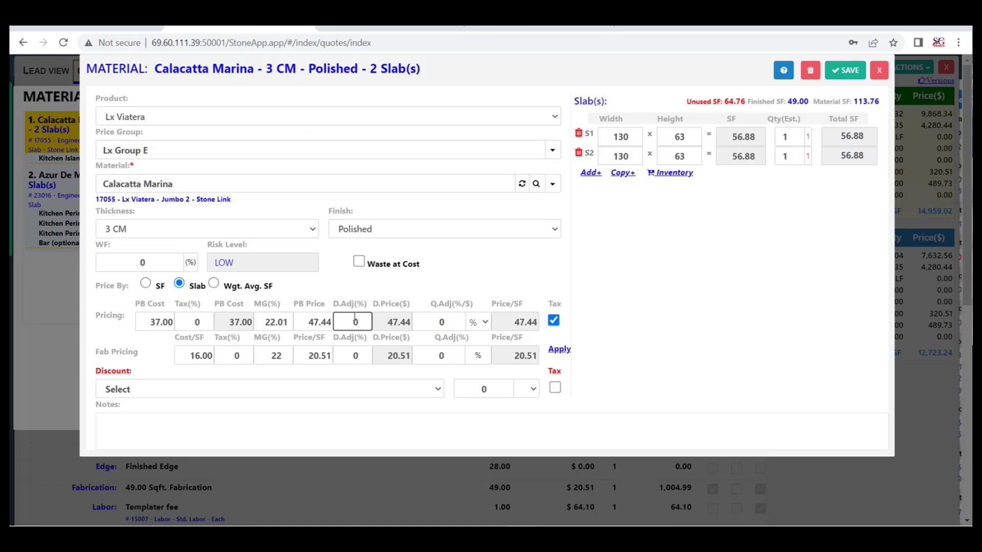
pyautogui.doubleClick(356, 322)
pyautogui.write('10')
pyautogui.press('Tab')
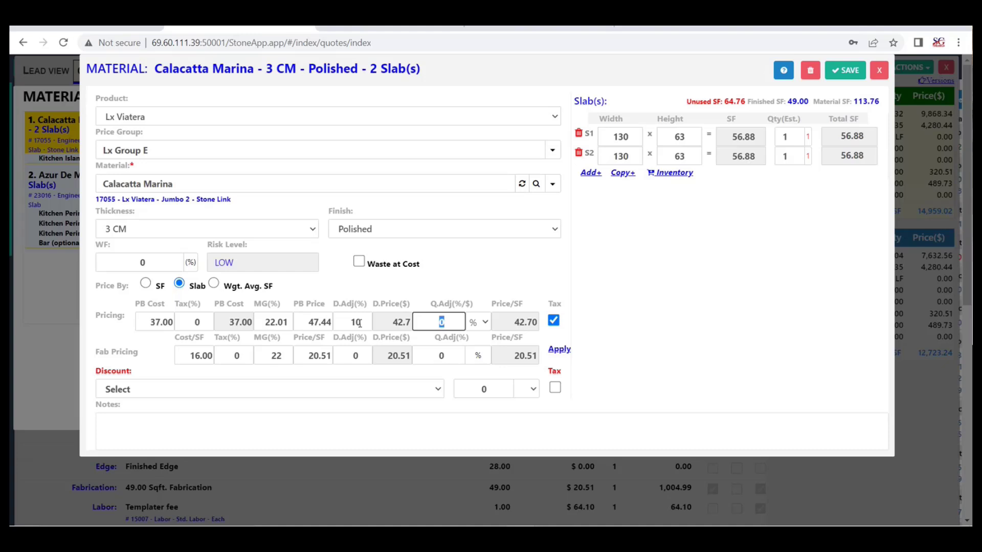
pyautogui.write('10')
pyautogui.press('Tab')
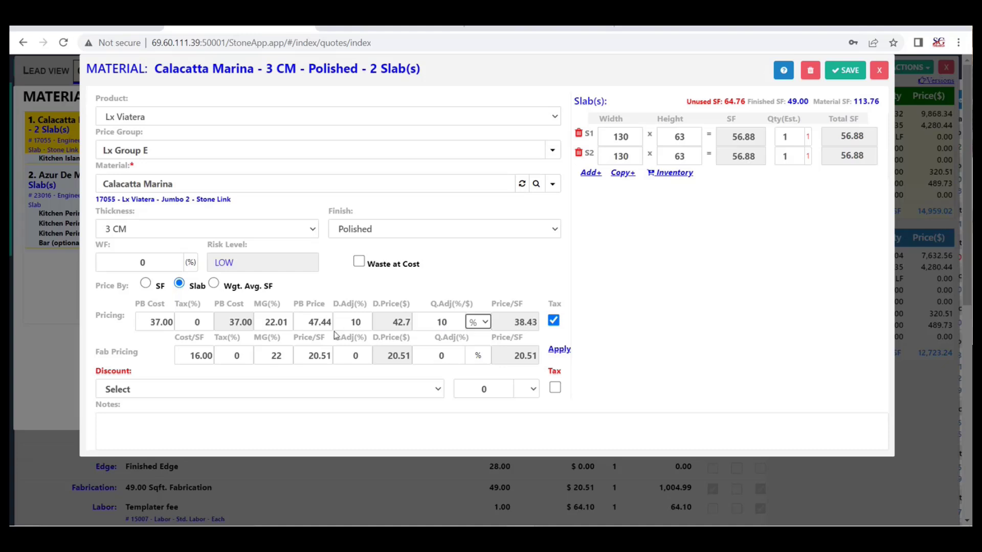
# Change the Calacatta Marina's dealer adjustment to -10% and its quote adjustment to 20%
pyautogui.click(346, 324)
pyautogui.write('-')
pyautogui.press('Tab')
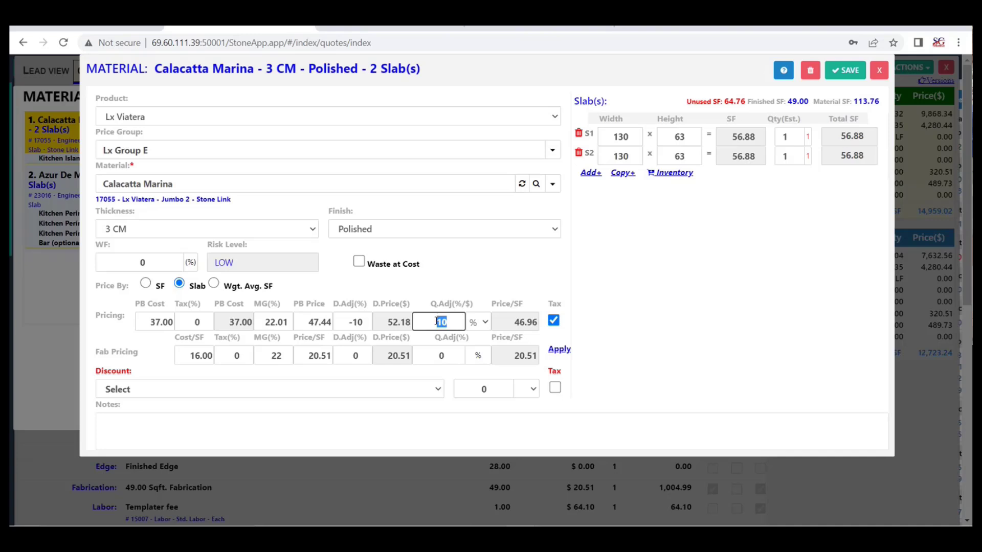
pyautogui.write('20')
pyautogui.press('Tab')
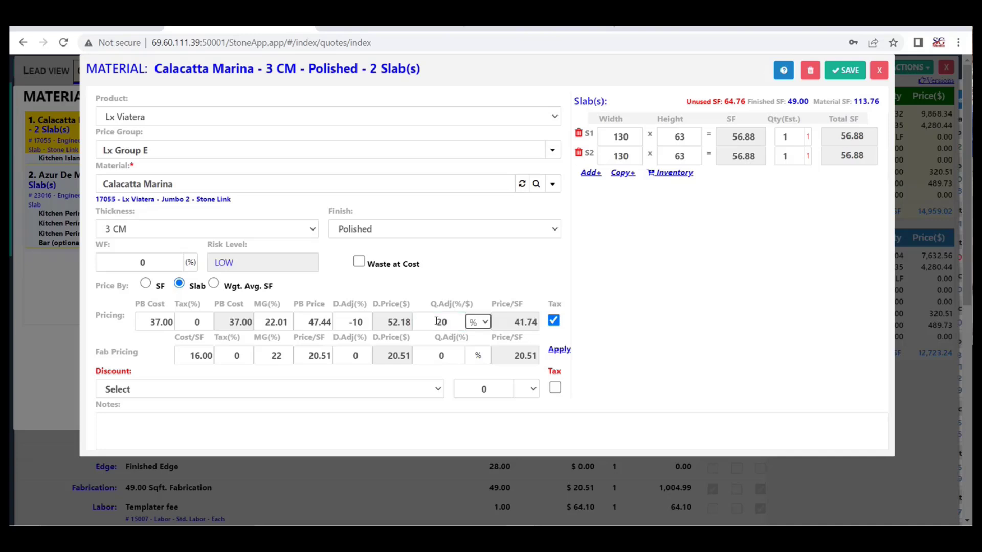
# Set the Calacatta Marina's quote adjustment to -20%, save the material and return to the quote
pyautogui.click(436, 322)
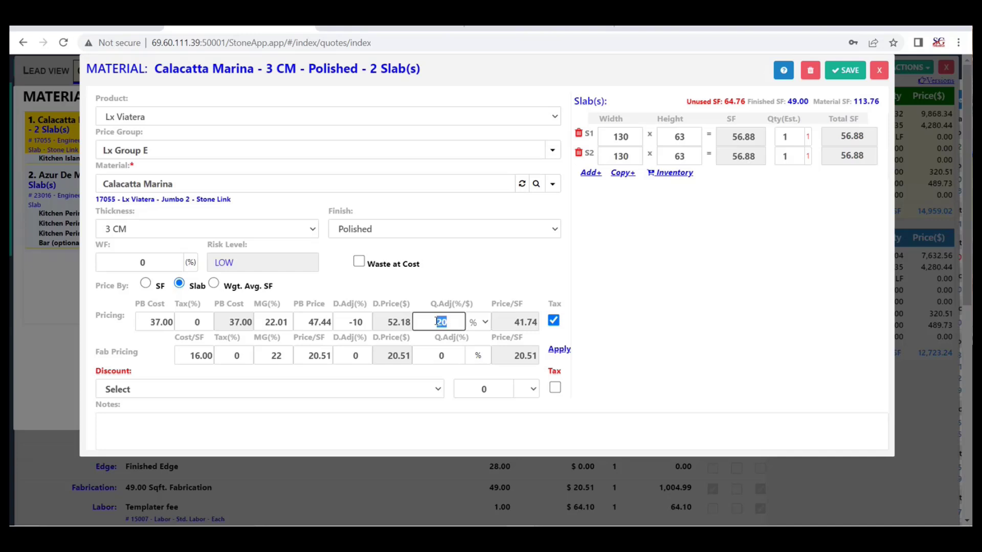
pyautogui.write('-20')
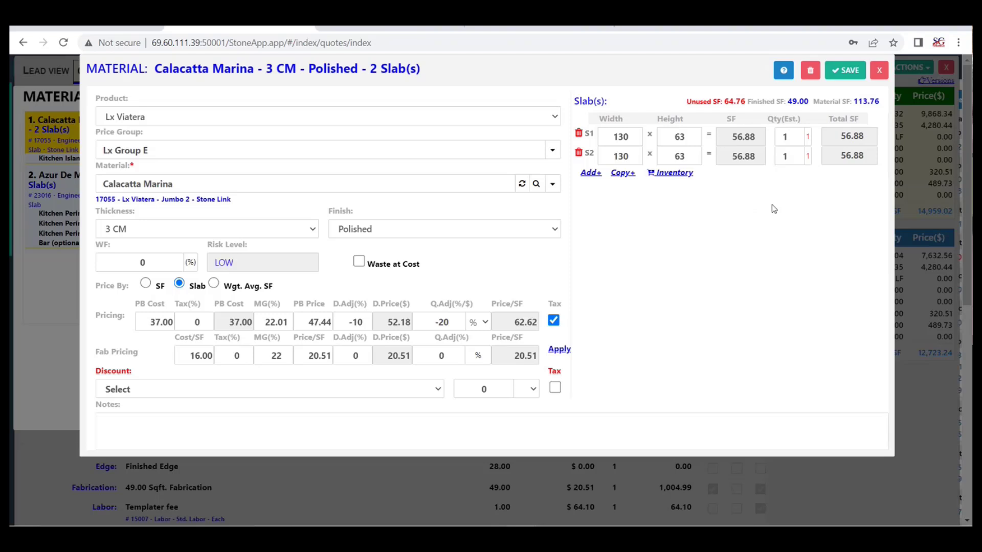
pyautogui.click(856, 77)
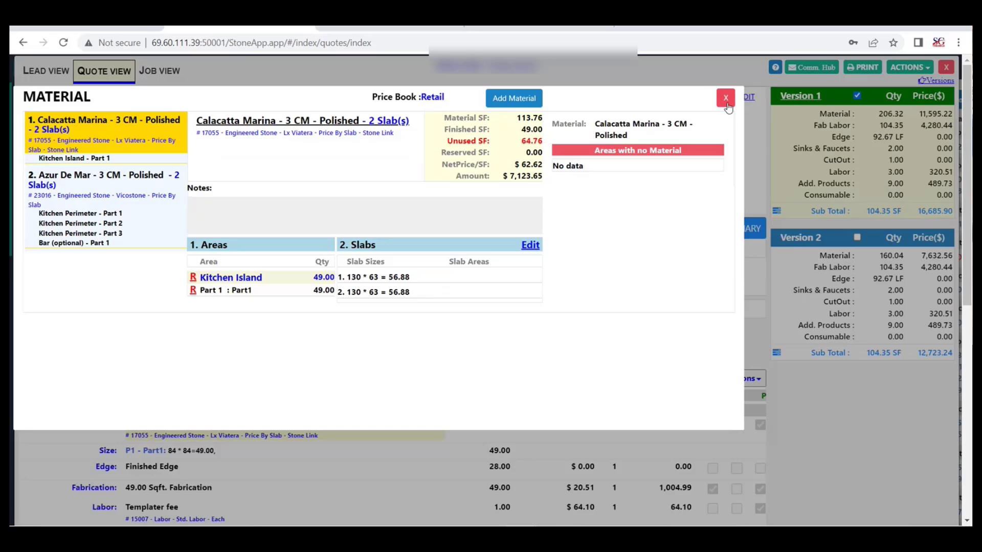
pyautogui.click(727, 103)
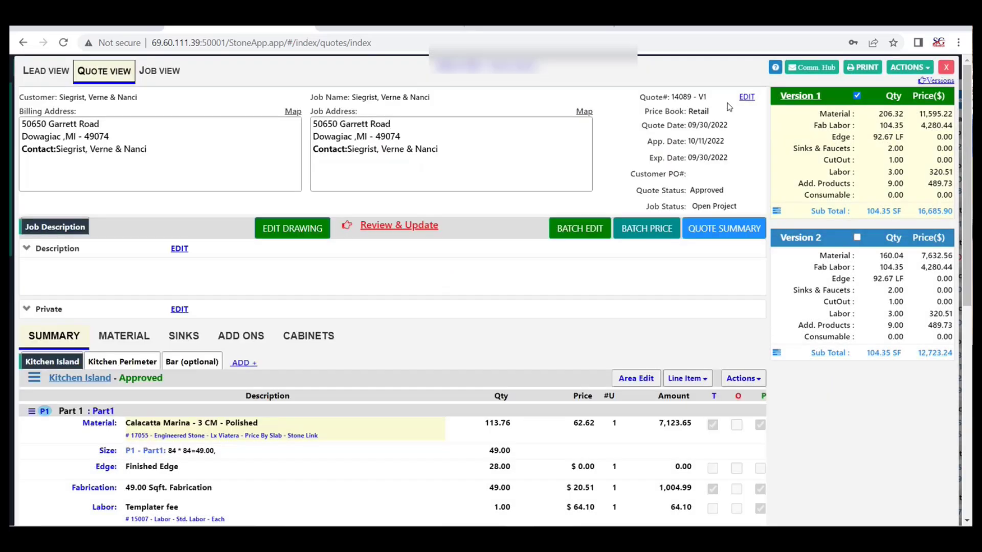
# Open the Kitchen Island area for editing, review its cost, dealer and quote adjustment columns, and close it without saving
pyautogui.click(636, 379)
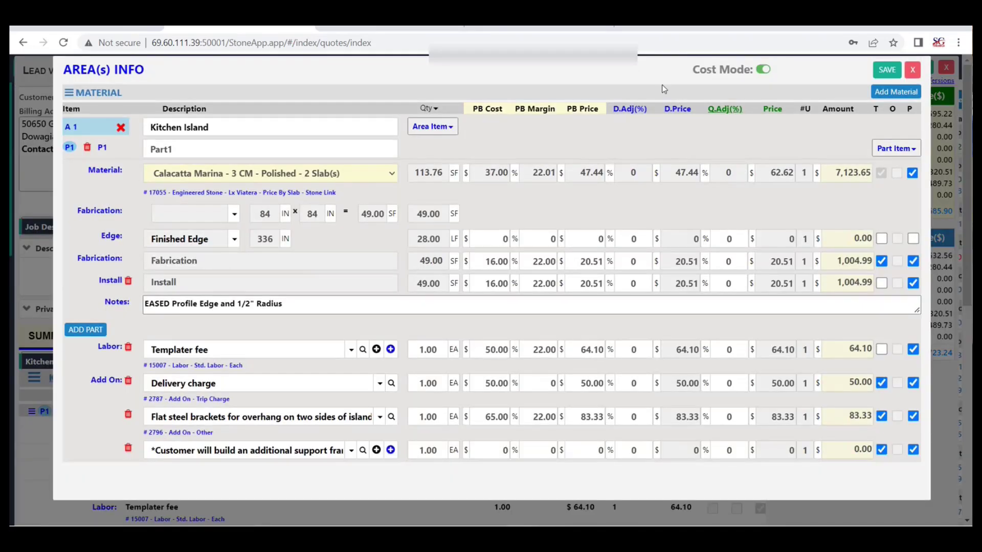
pyautogui.moveTo(663, 89); pyautogui.dragTo(611, 81)
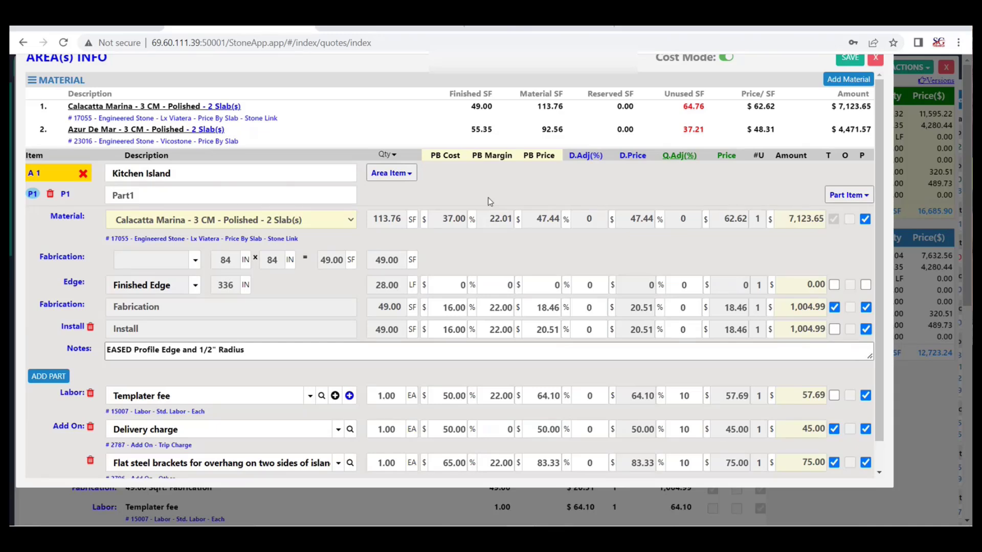
pyautogui.scroll(1, 488, 198)
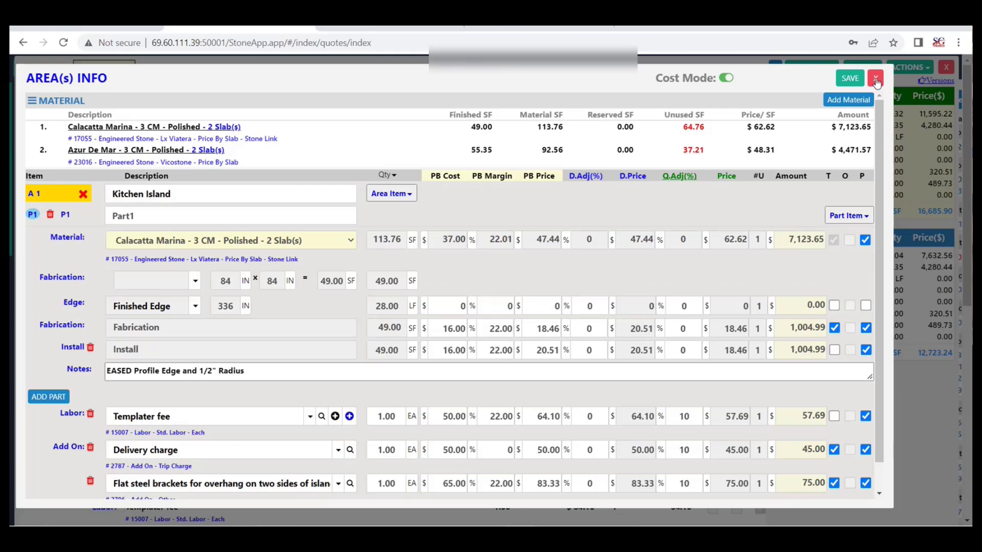
pyautogui.click(877, 81)
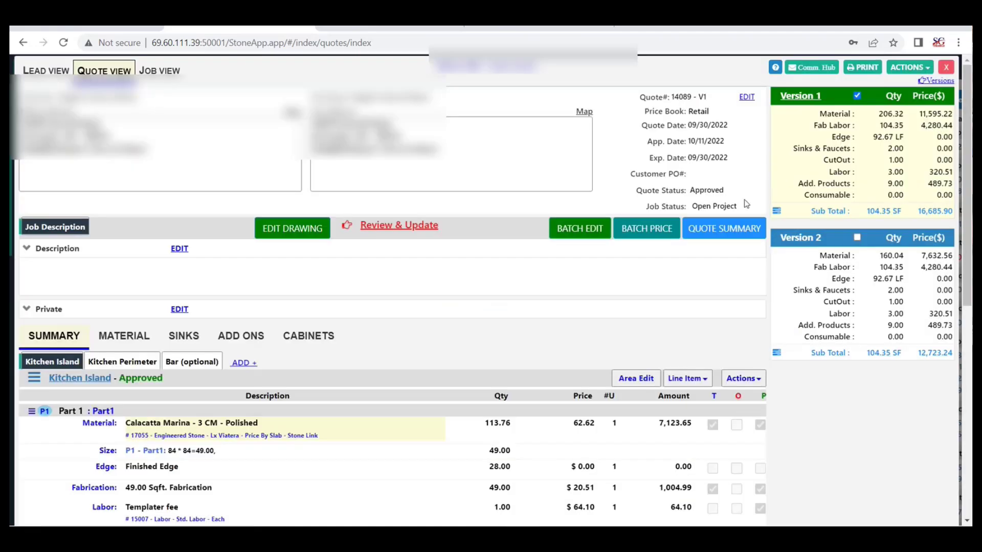
# Open batch pricing for the quote and apply a 20% quote adjustment to all non-material line items
pyautogui.click(654, 235)
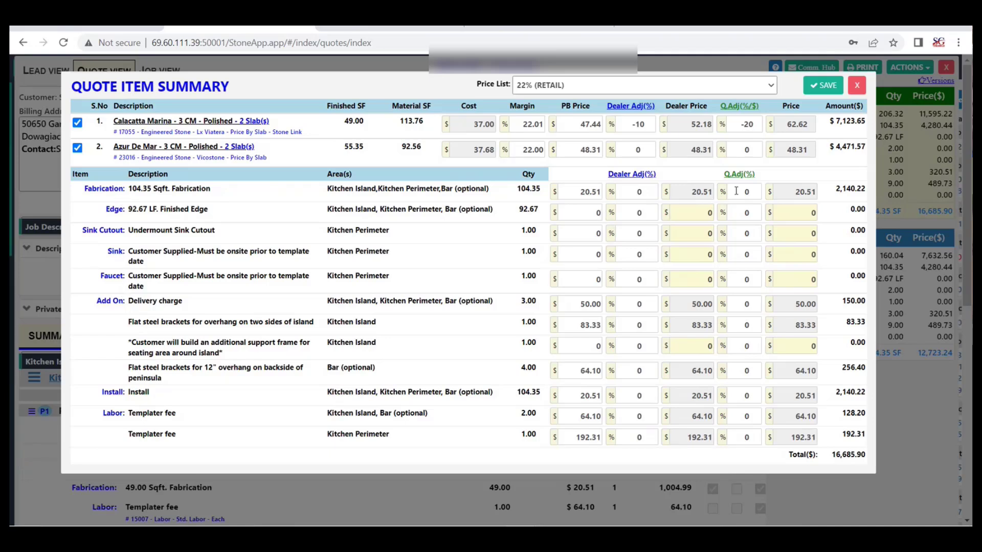
pyautogui.click(739, 175)
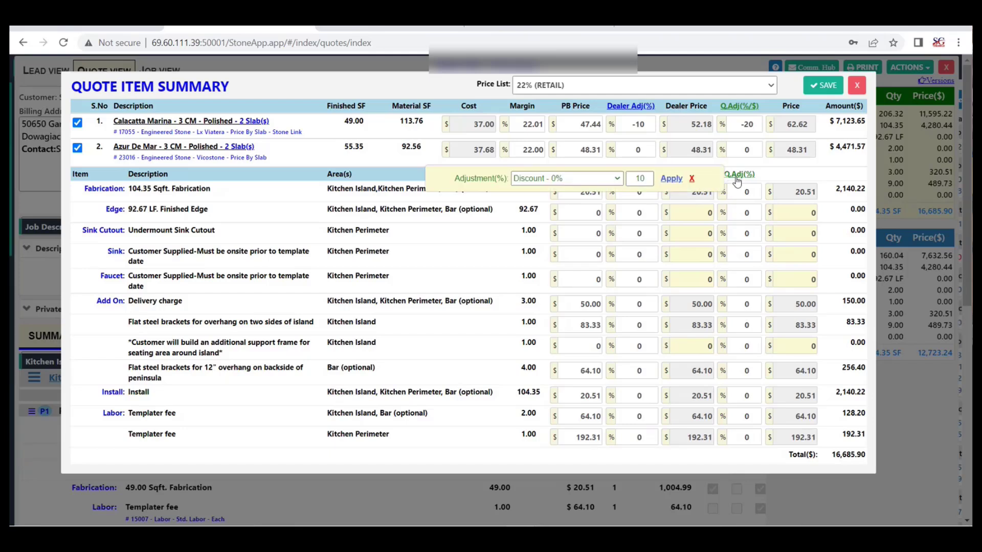
pyautogui.click(617, 178)
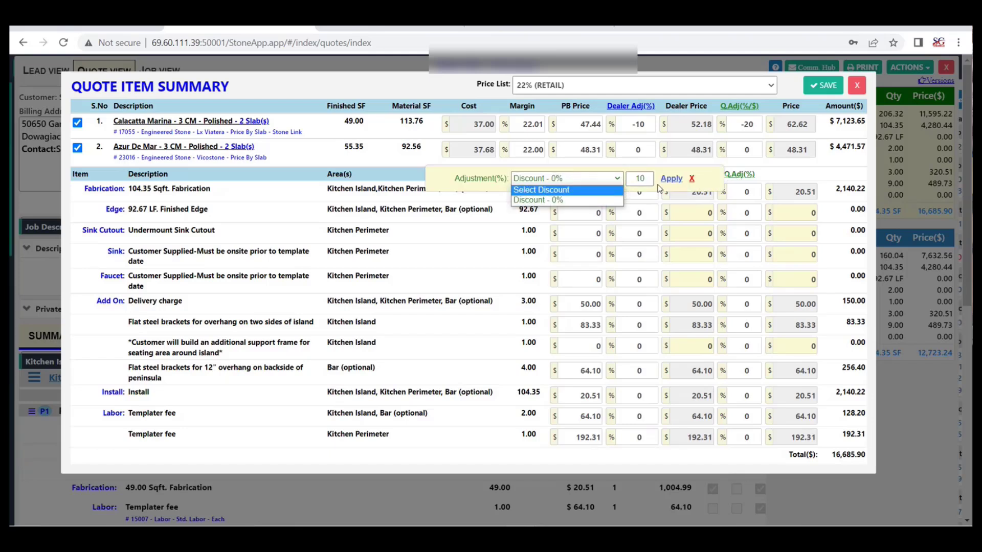
pyautogui.doubleClick(640, 178)
pyautogui.write('20')
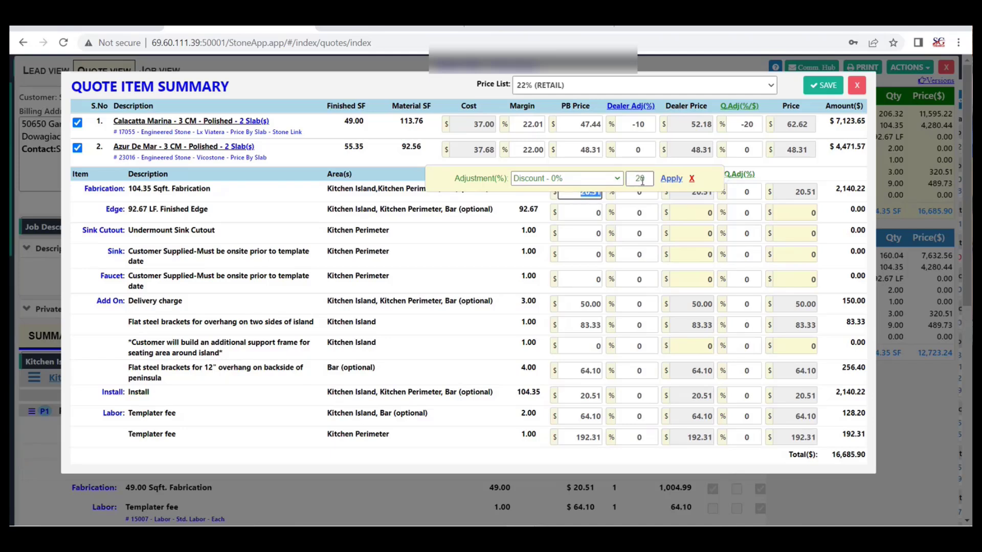
pyautogui.click(671, 178)
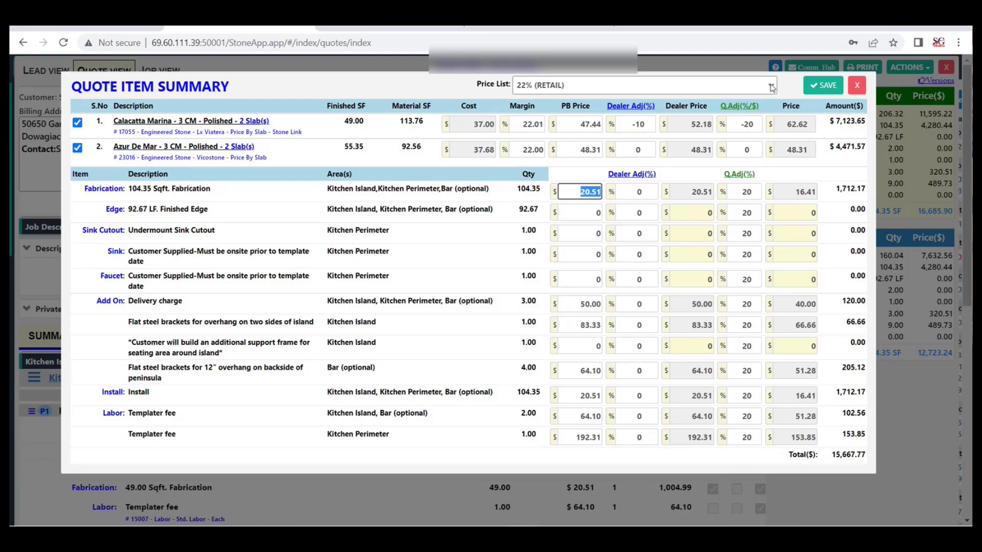
# Review the price list options, the materials' bulk quote adjustment and the undermount sink cutout's quote adjustment field
pyautogui.click(768, 86)
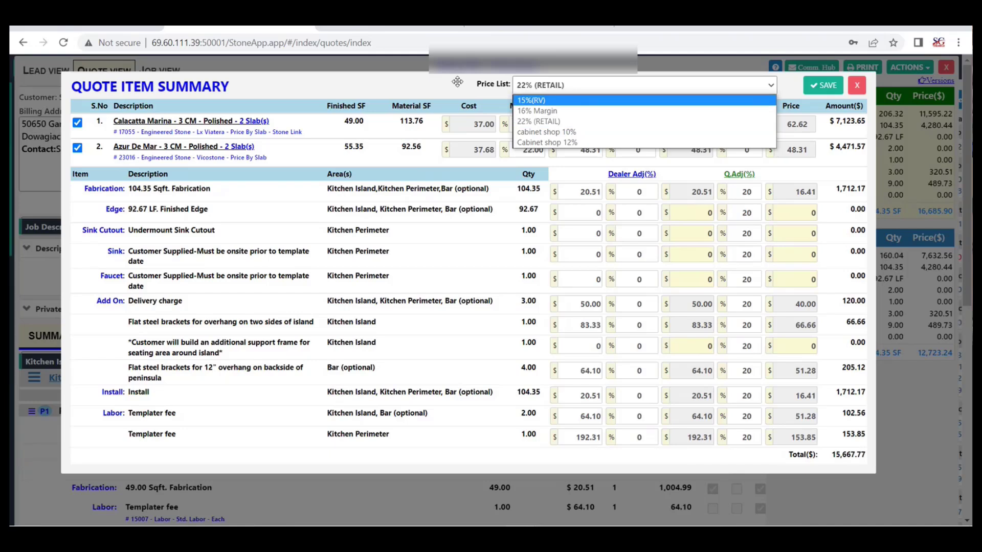
pyautogui.click(551, 123)
pyautogui.click(743, 122)
pyautogui.write('-20')
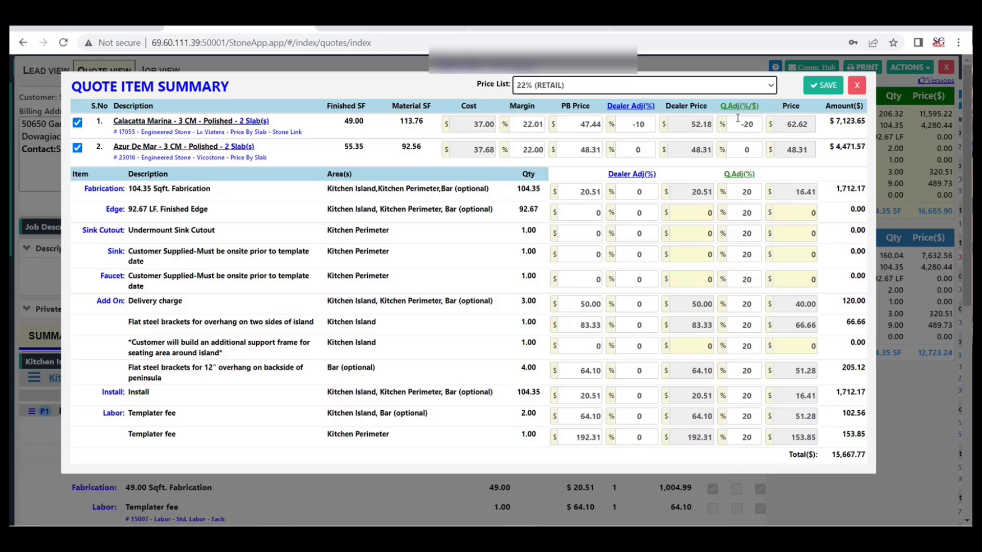
pyautogui.click(737, 106)
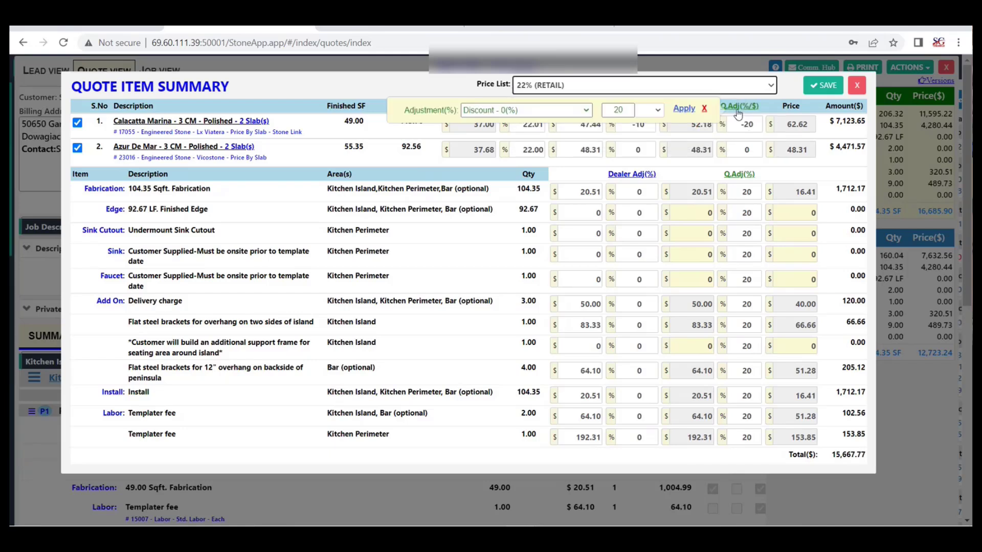
pyautogui.click(705, 109)
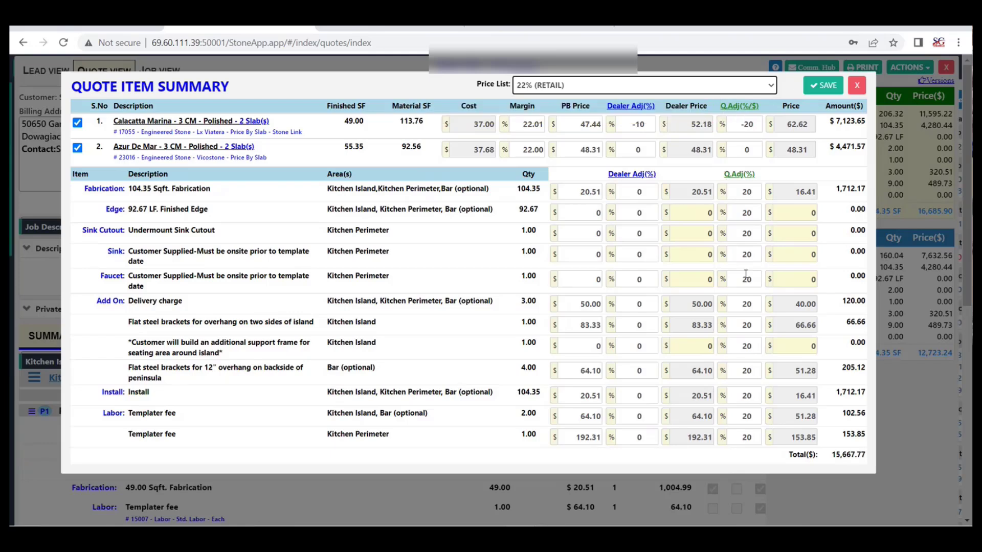
pyautogui.click(750, 232)
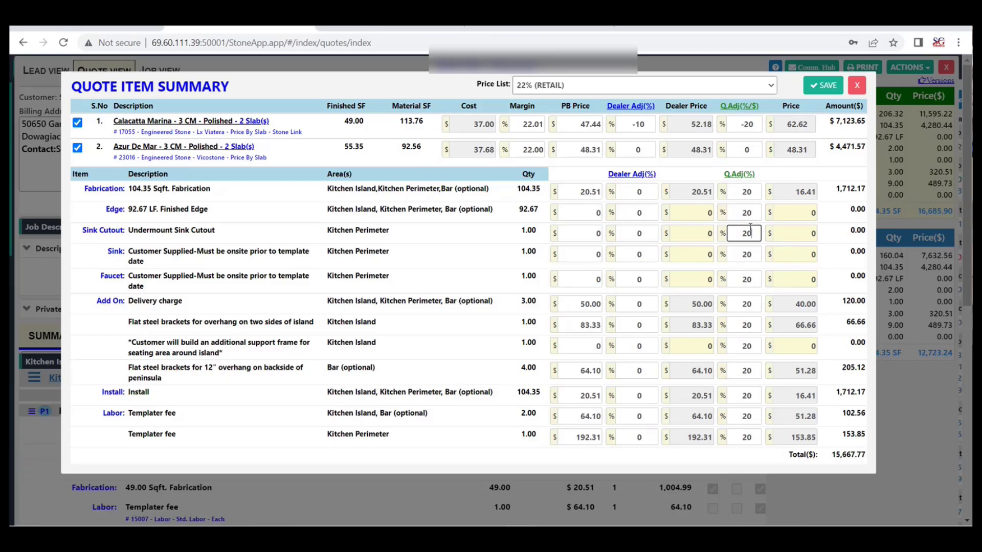
# Set the quote adjustment of the delivery charge add-on to 10%
pyautogui.doubleClick(747, 279)
pyautogui.doubleClick(747, 303)
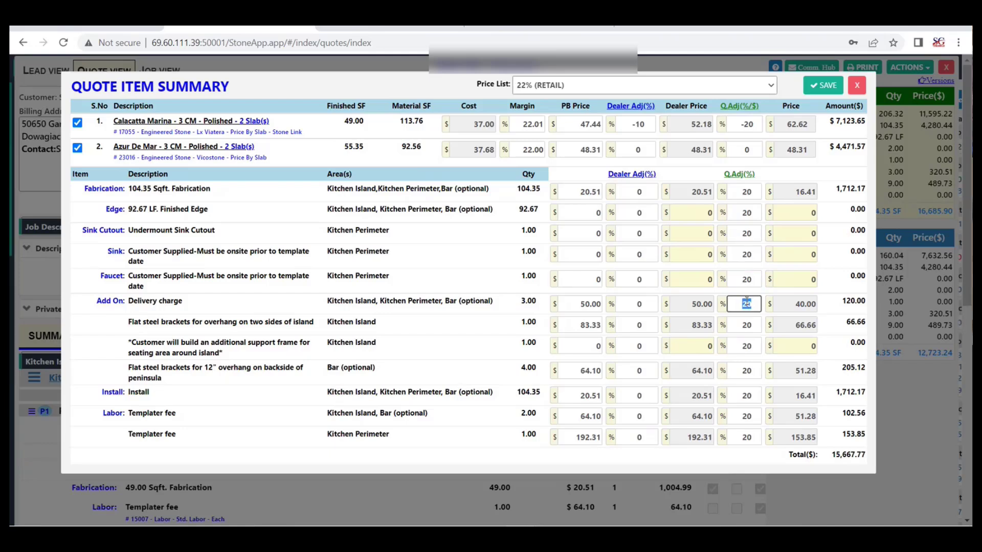
pyautogui.write('10')
pyautogui.press('Tab')
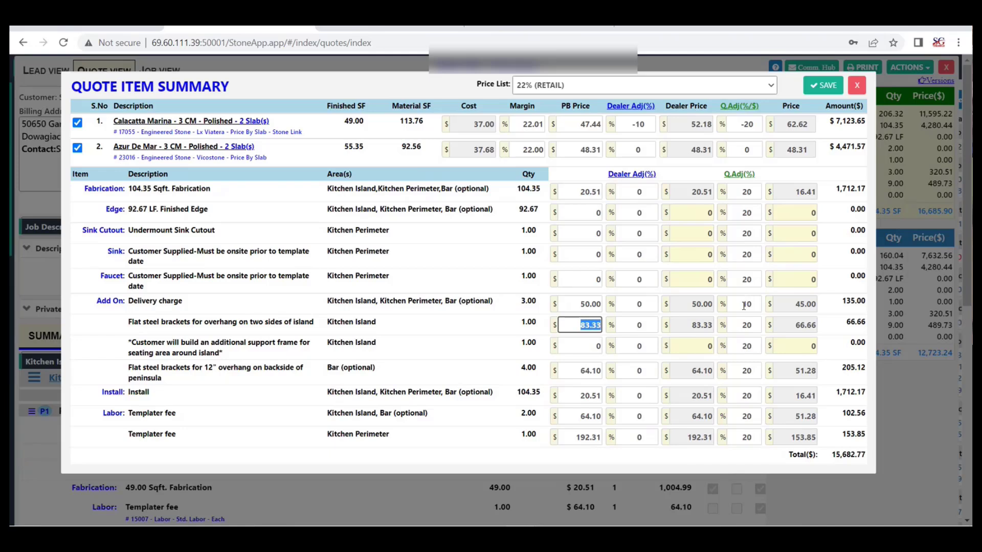
# Try a -10% quote adjustment on the delivery charge and return it to 10%
pyautogui.click(743, 305)
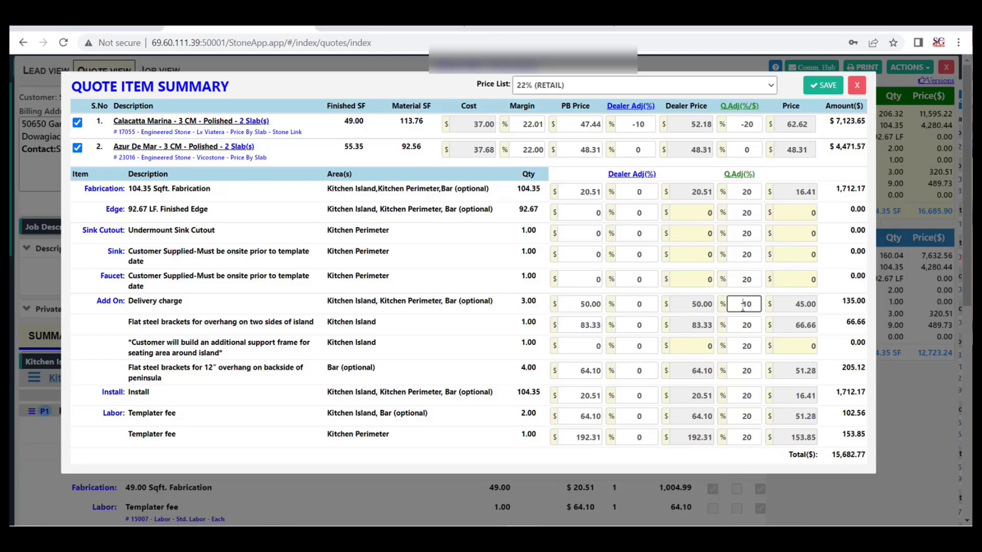
pyautogui.write('-')
pyautogui.press('Tab')
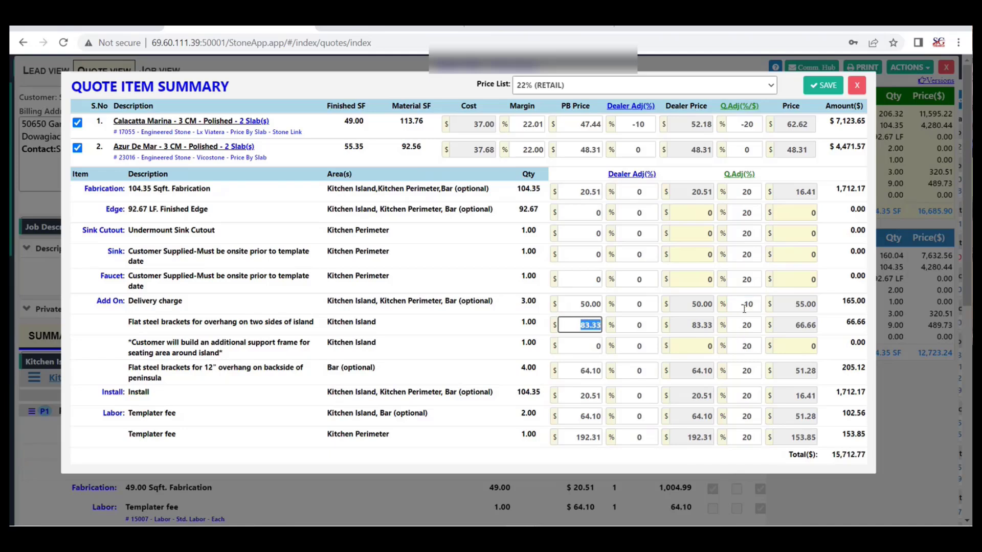
pyautogui.click(744, 308)
pyautogui.press('BackSpace')
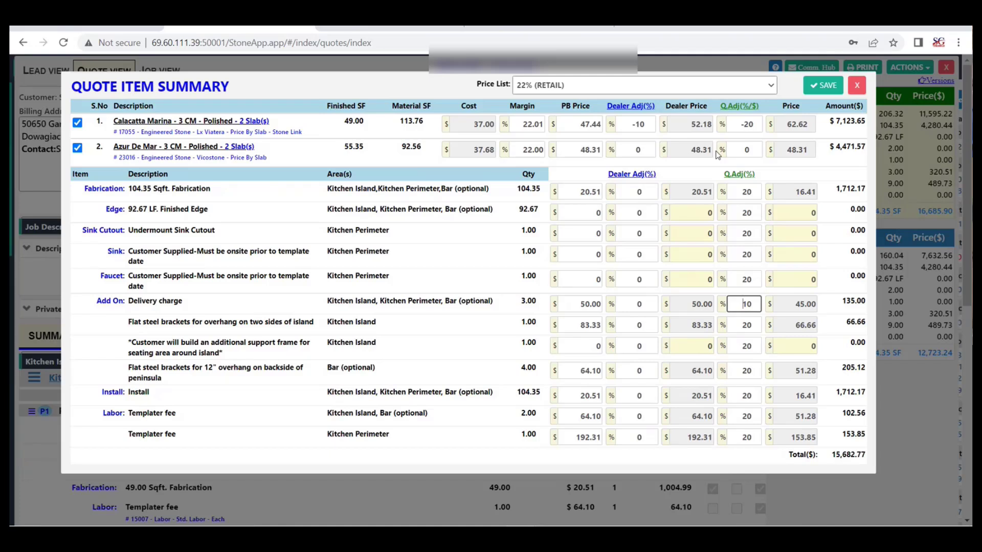
# Switch the quote's price list to cabinet shop 10% and reopen the price list options
pyautogui.click(704, 93)
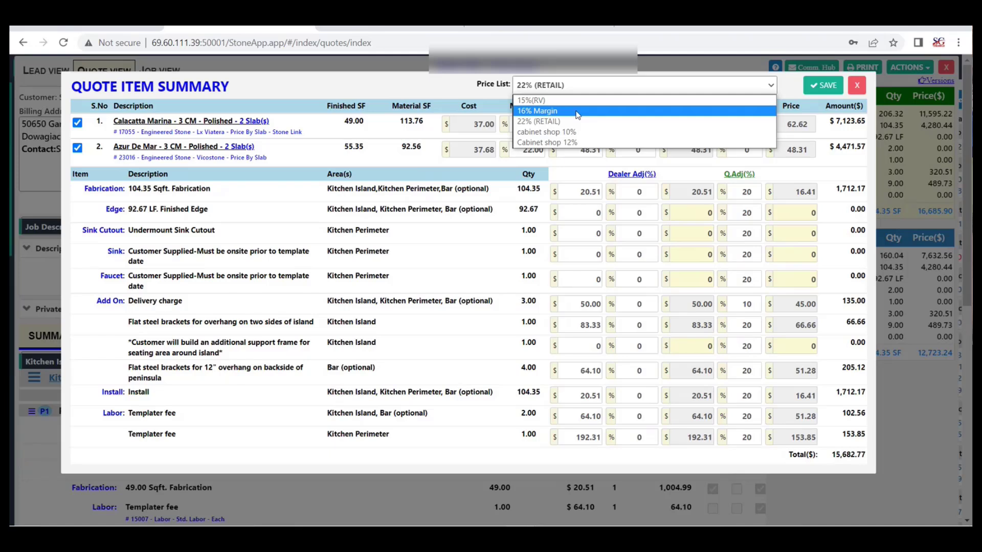
pyautogui.click(558, 133)
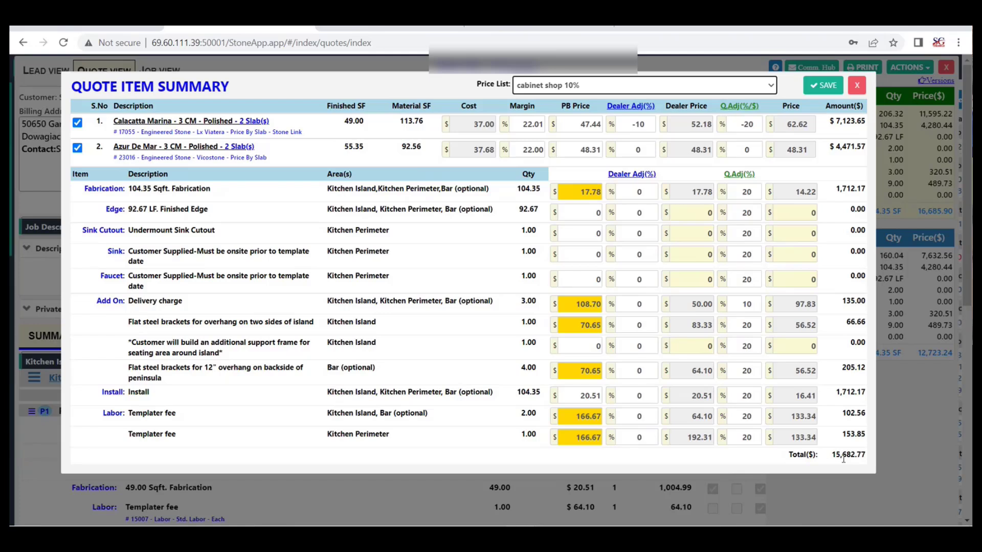
pyautogui.click(764, 88)
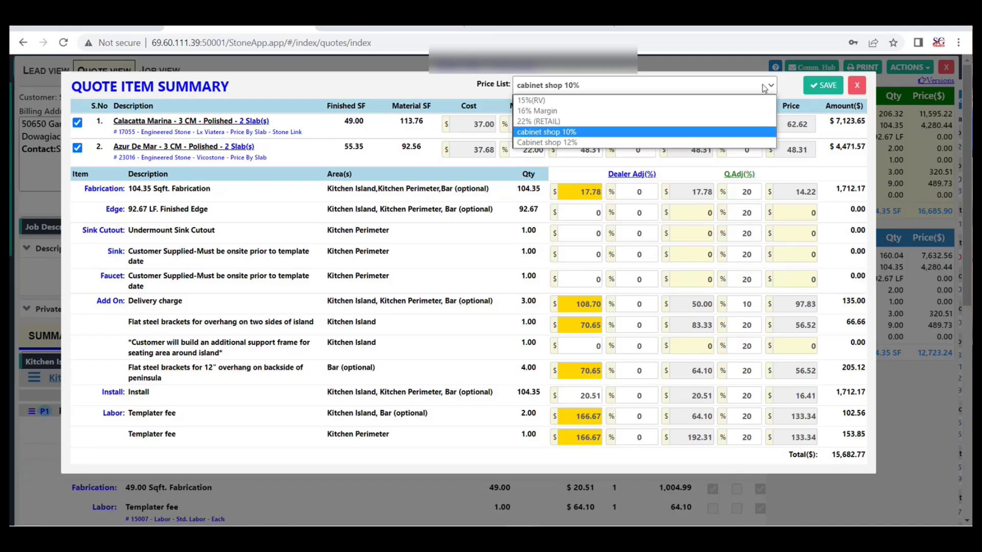